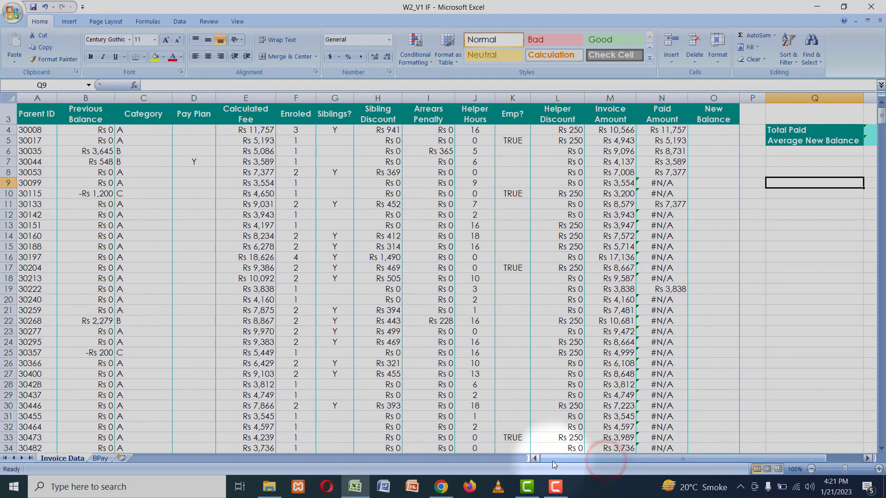
# Examine the Total Paid and Average New Balance cells and the formula behind Average New Balance.
pyautogui.moveTo(881, 115); pyautogui.dragTo(881, 112)
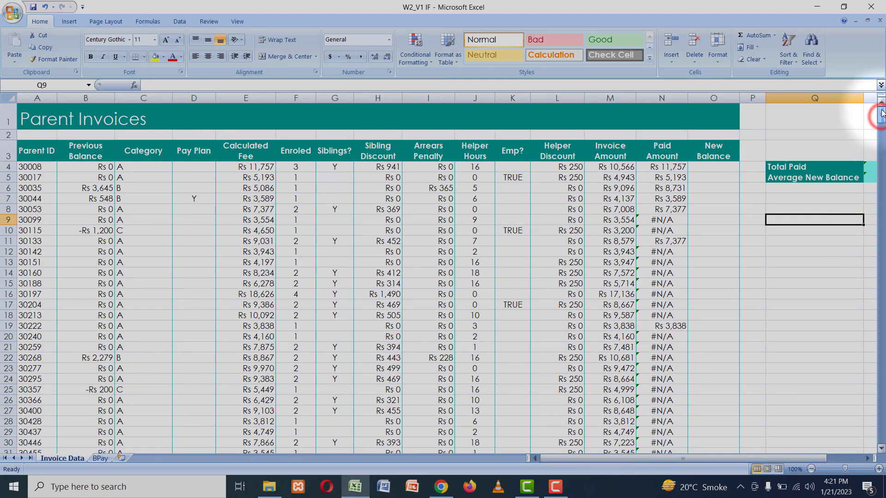
pyautogui.click(46, 118)
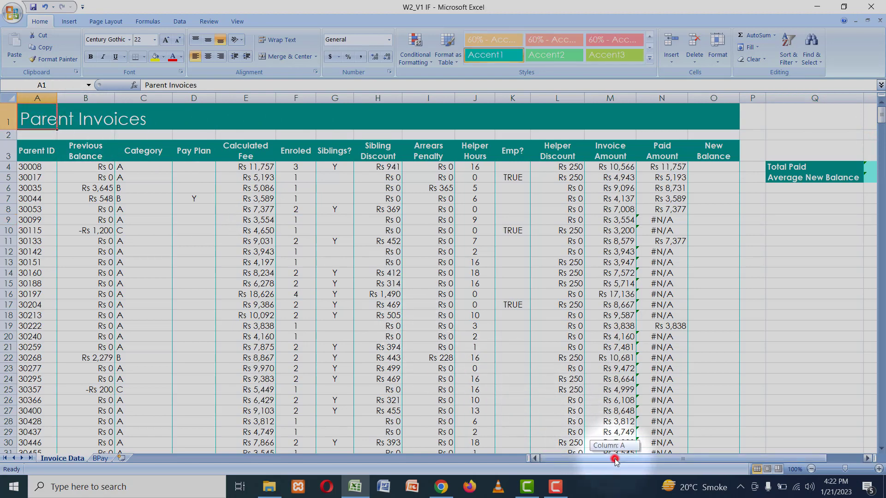
pyautogui.moveTo(615, 459); pyautogui.dragTo(679, 455)
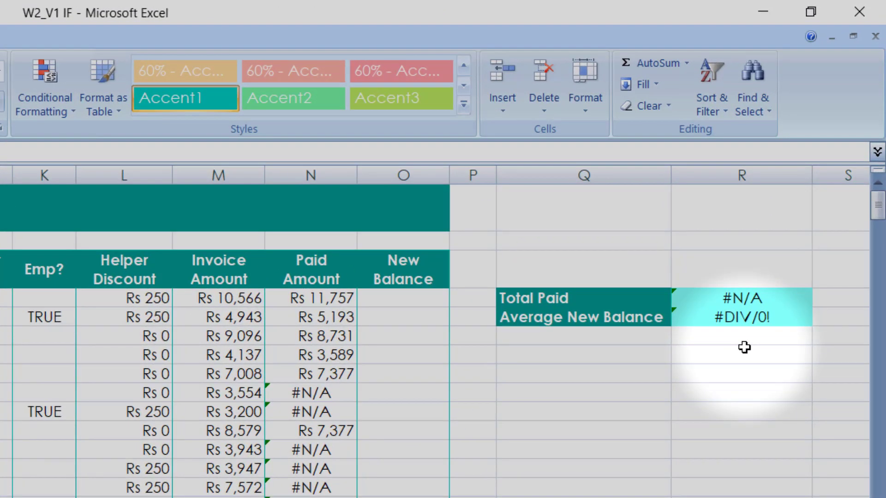
pyautogui.click(747, 297)
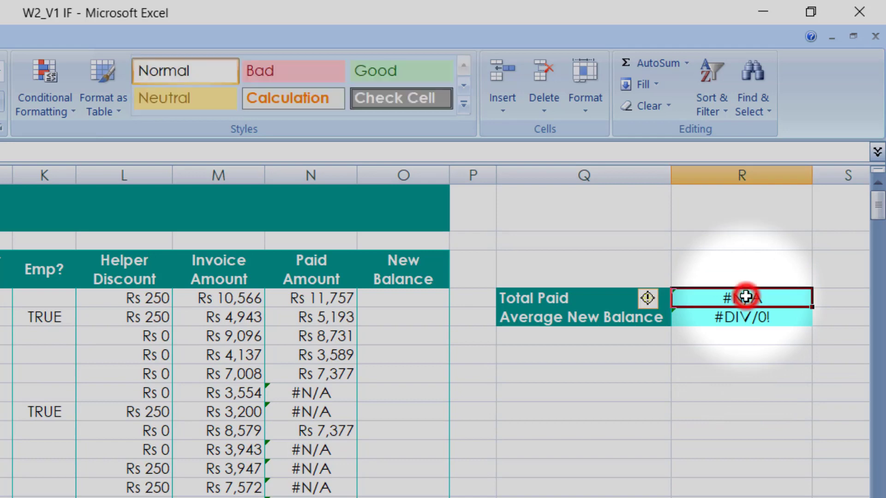
pyautogui.click(795, 318)
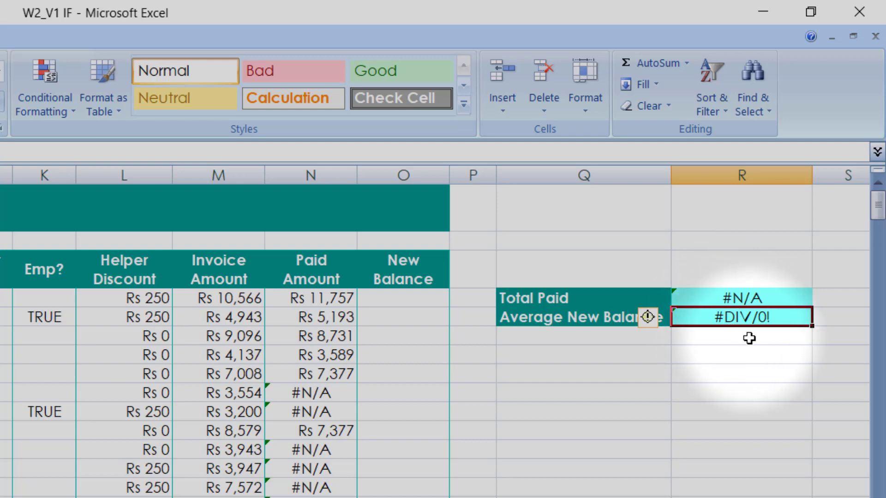
pyautogui.doubleClick(727, 318)
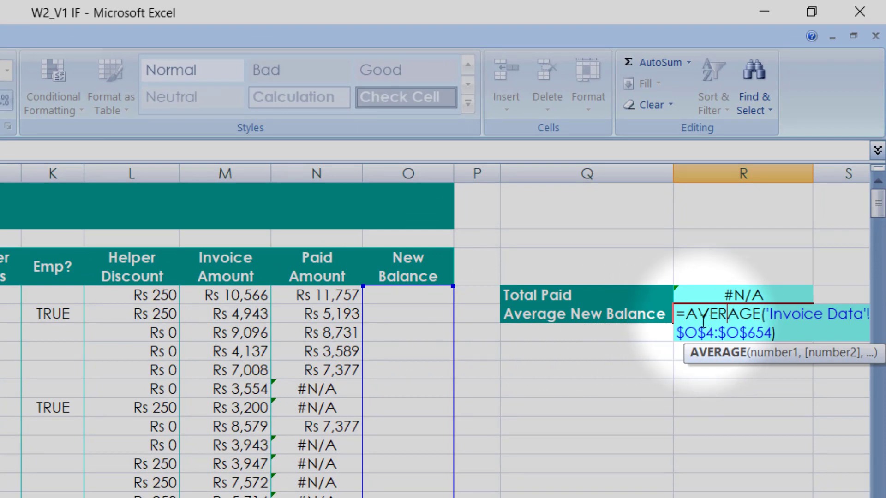
pyautogui.click(713, 368)
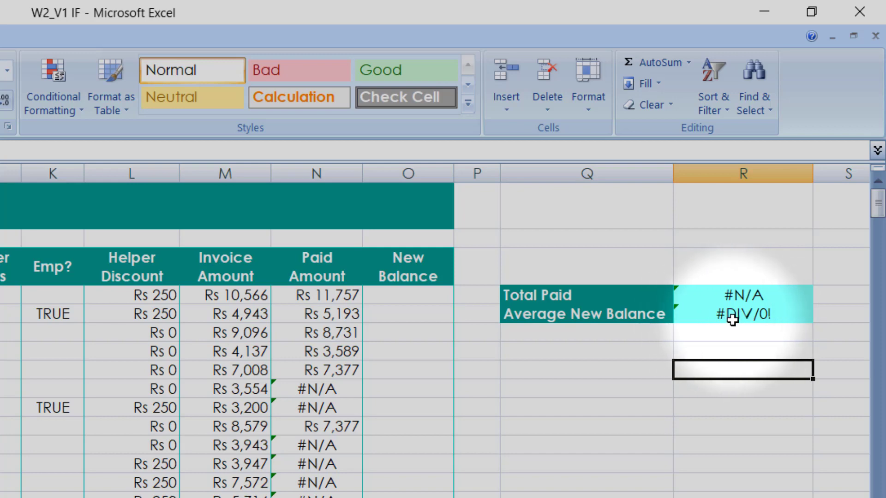
# Insert IFERROR( in front of the AVERAGE function in the Average New Balance formula in R5.
pyautogui.click(697, 314)
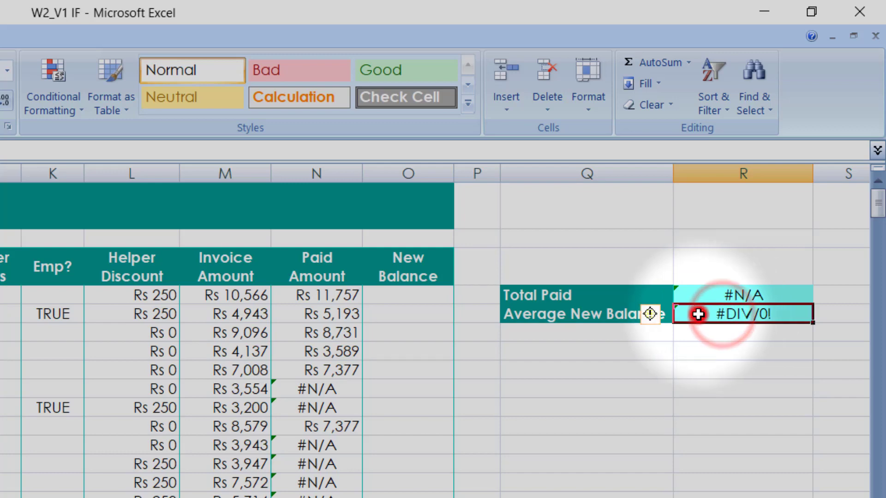
pyautogui.doubleClick(698, 314)
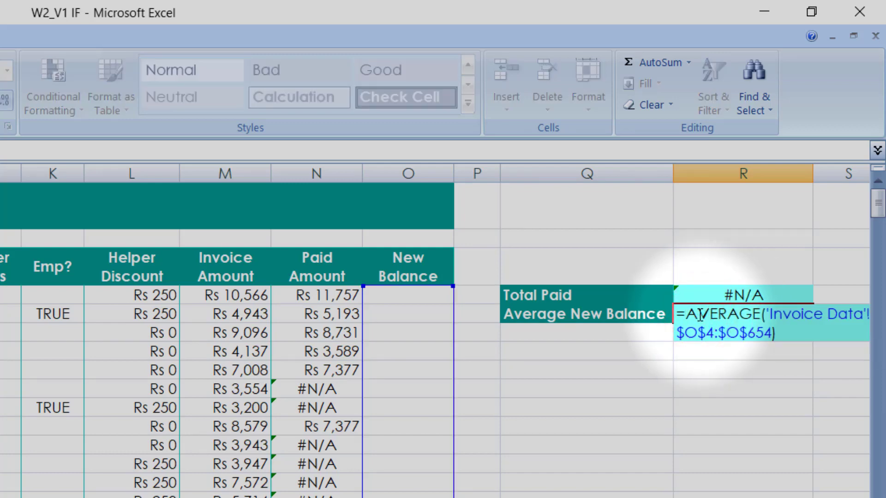
pyautogui.write('IF')
pyautogui.press('Down')
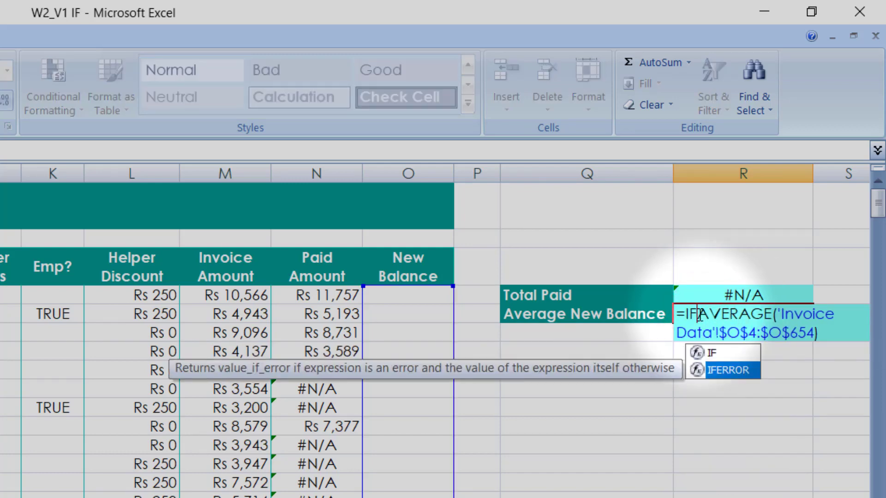
pyautogui.press('Return')
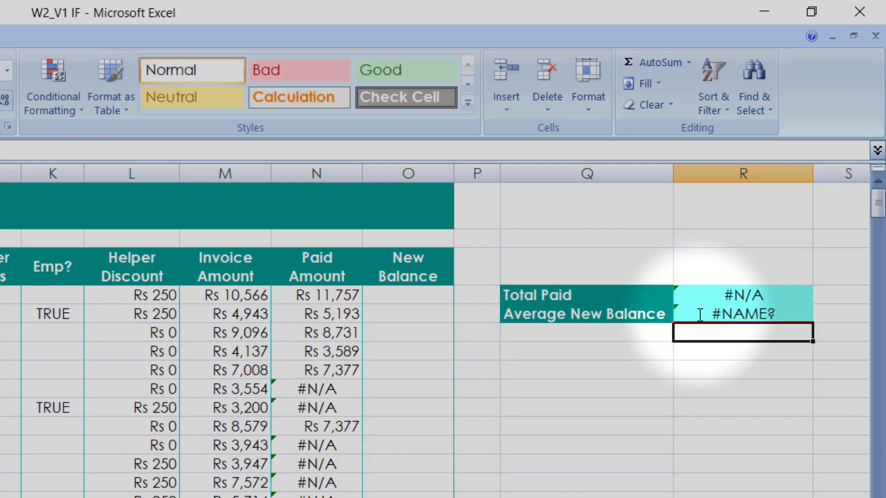
pyautogui.doubleClick(728, 313)
pyautogui.write("ERROR(AVERAGE('Invoice Data'!$O$4:$O$654")
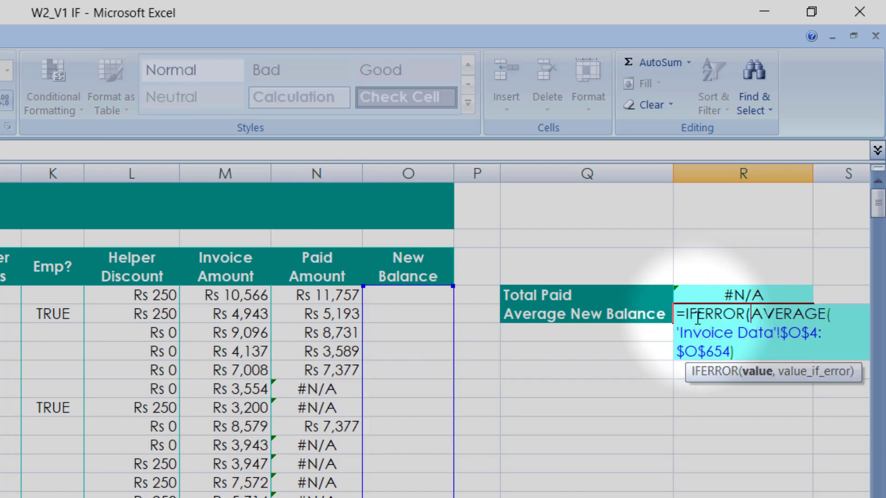
# Highlight the whole AVERAGE expression that serves as the value argument of IFERROR in R5.
pyautogui.hotkey('shift', 'Right')
pyautogui.hotkey('shift', 'Right')
pyautogui.hotkey('shift', 'Right')
pyautogui.hotkey('shift', 'Right')
pyautogui.hotkey('shift', 'Right')
pyautogui.hotkey('shift', 'Right')
pyautogui.hotkey('shift', 'Right')
pyautogui.hotkey('shift', 'Right')
pyautogui.hotkey('shift', 'Right')
pyautogui.hotkey('shift', 'Right')
pyautogui.hotkey('shift', 'Right')
pyautogui.hotkey('shift', 'Right')
pyautogui.hotkey('shift', 'Right')
pyautogui.hotkey('shift', 'Right')
pyautogui.hotkey('shift', 'Right')
pyautogui.hotkey('shift', 'Right')
pyautogui.hotkey('shift', 'Right')
pyautogui.hotkey('shift', 'Right')
pyautogui.hotkey('shift', 'Right')
pyautogui.hotkey('shift', 'Right')
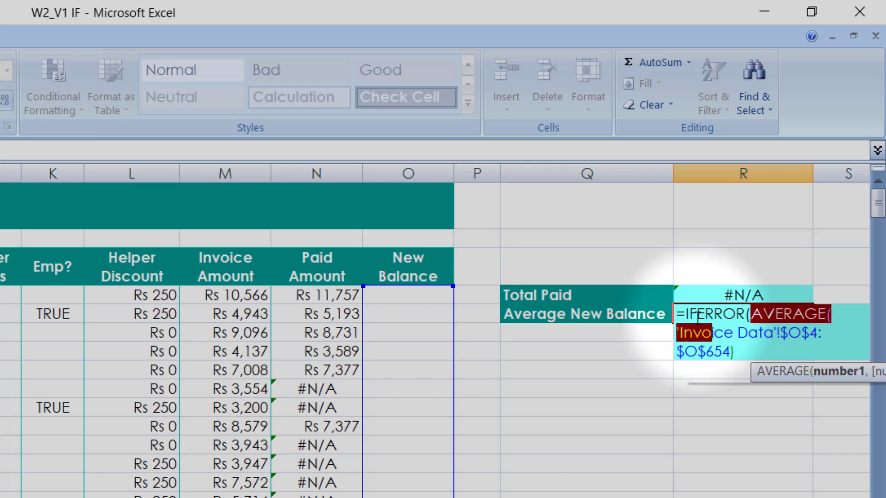
pyautogui.hotkey('shift', 'Right')
pyautogui.hotkey('shift', 'Right')
pyautogui.hotkey('shift', 'Right')
pyautogui.hotkey('shift', 'Right')
pyautogui.hotkey('shift', 'Right')
pyautogui.hotkey('shift', 'Right')
pyautogui.hotkey('shift', 'Right')
pyautogui.hotkey('shift', 'Right')
pyautogui.hotkey('shift', 'Right')
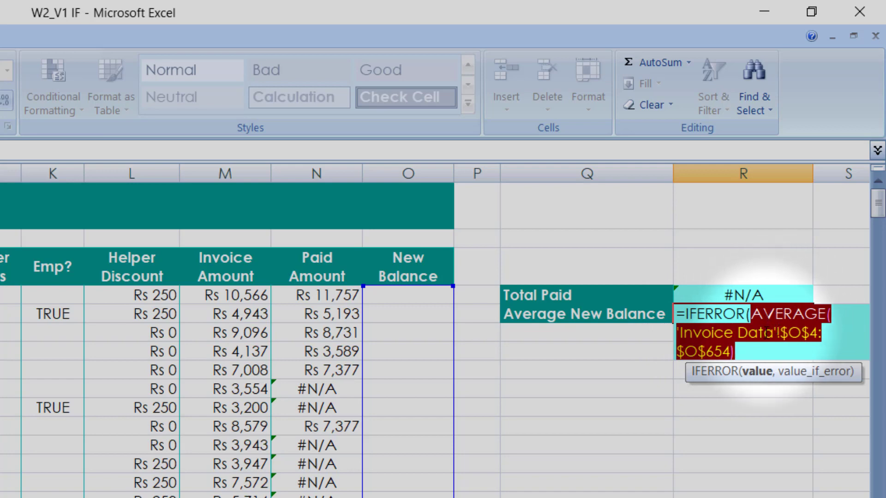
pyautogui.click(747, 353)
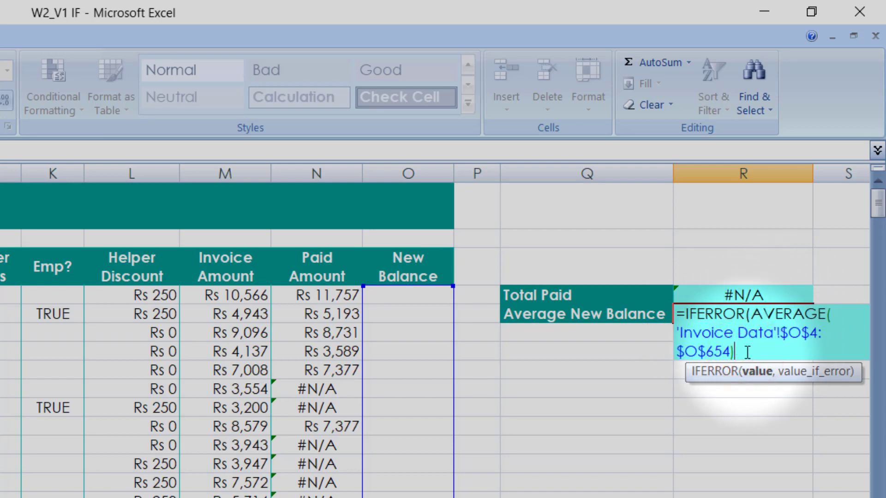
# Complete the IFERROR formula in R5 with an empty string "" as the value_if_error argument and commit it.
pyautogui.write(',')
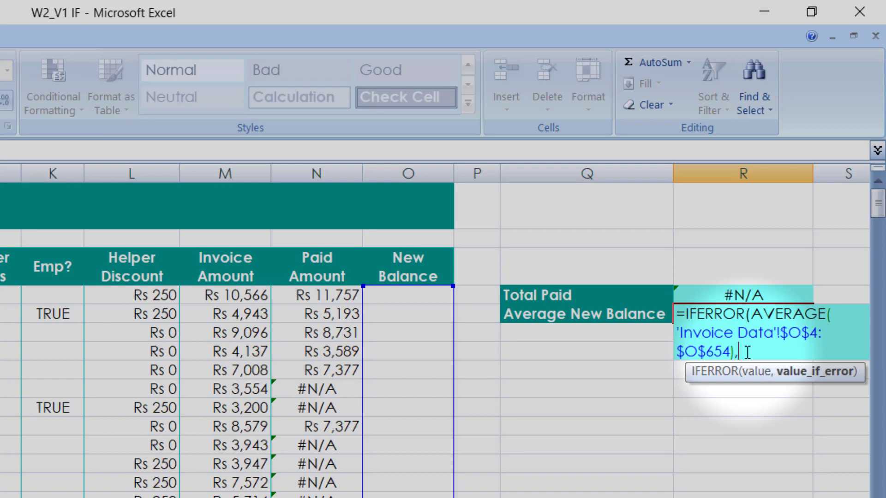
pyautogui.write('""')
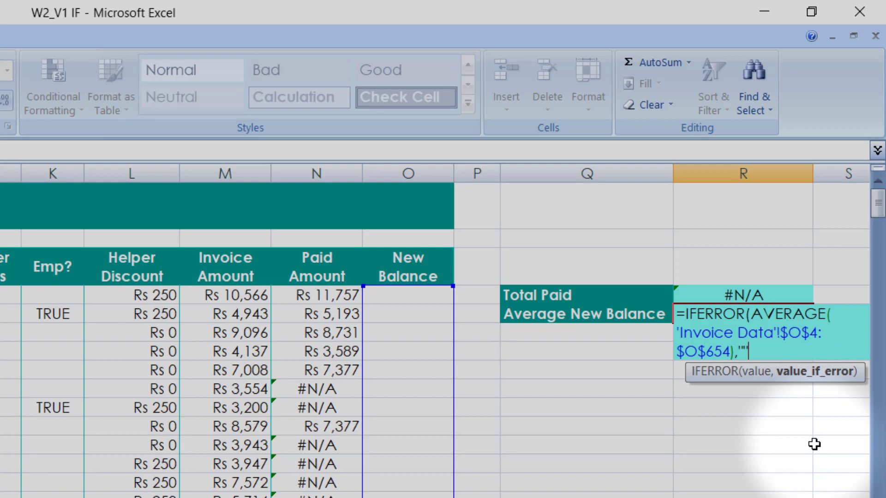
pyautogui.press('Left')
pyautogui.write(')')
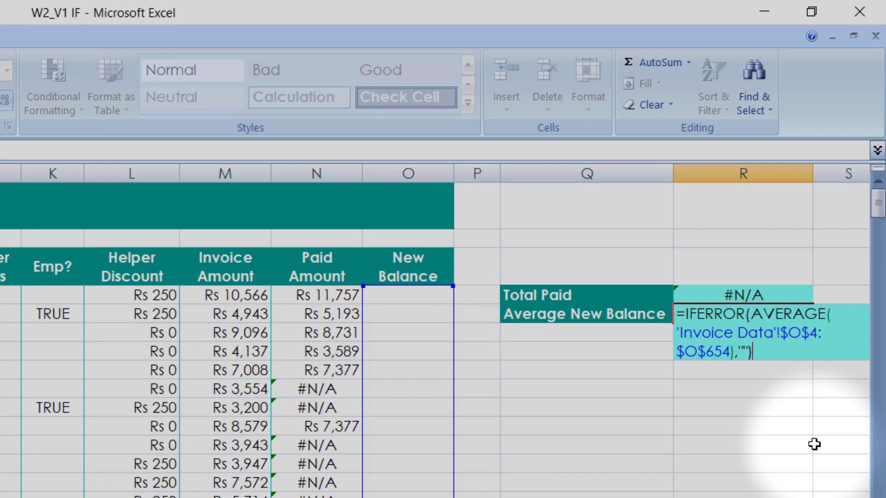
pyautogui.press('Return')
pyautogui.press('Up')
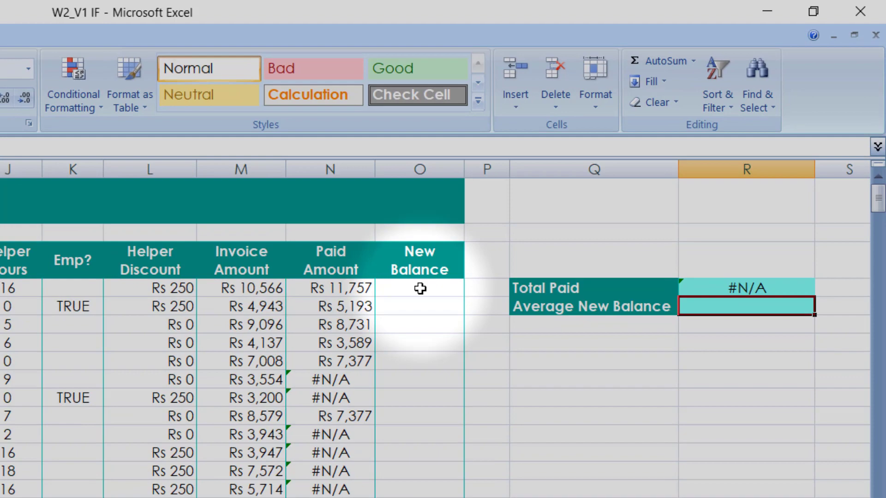
# Enter =B4+M4-N4 in O4 to calculate the first New Balance from previous balance, invoice amount and paid amount.
pyautogui.click(404, 296)
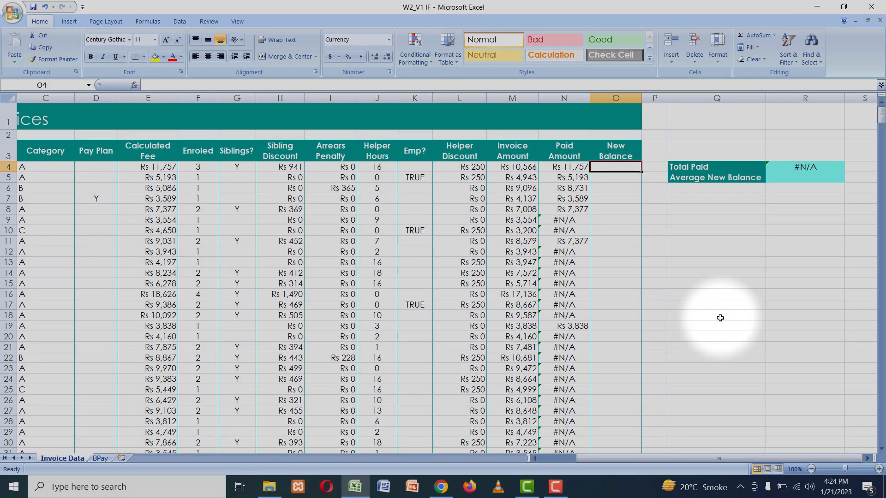
pyautogui.write('=')
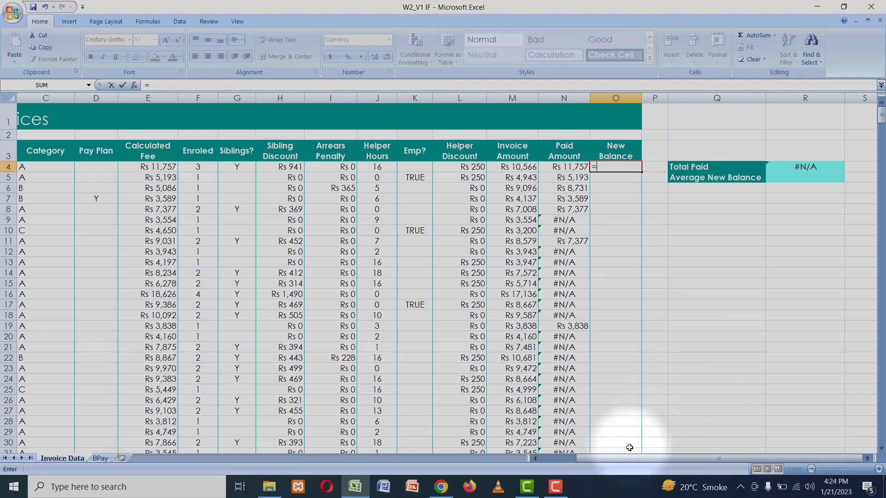
pyautogui.moveTo(618, 460); pyautogui.dragTo(579, 463)
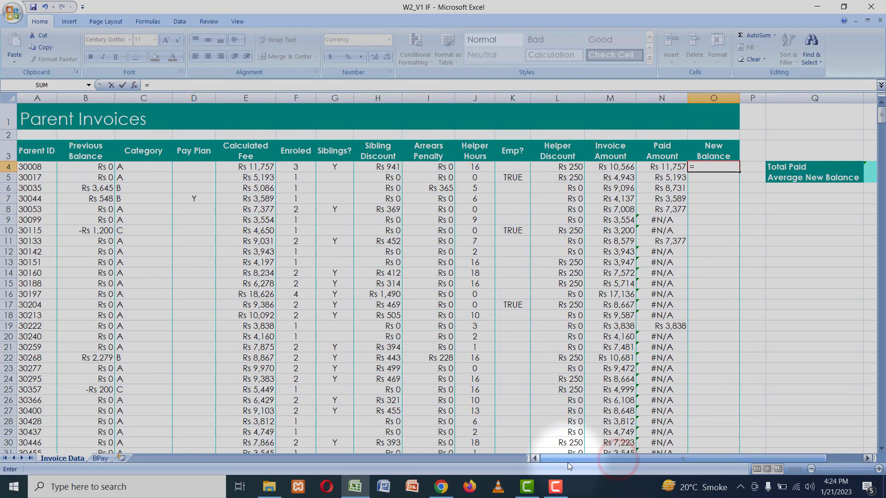
pyautogui.click(90, 167)
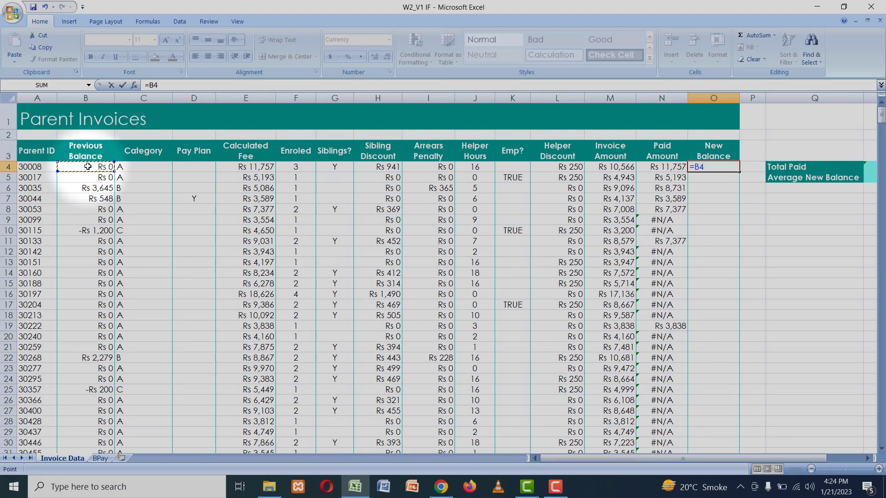
pyautogui.write('+')
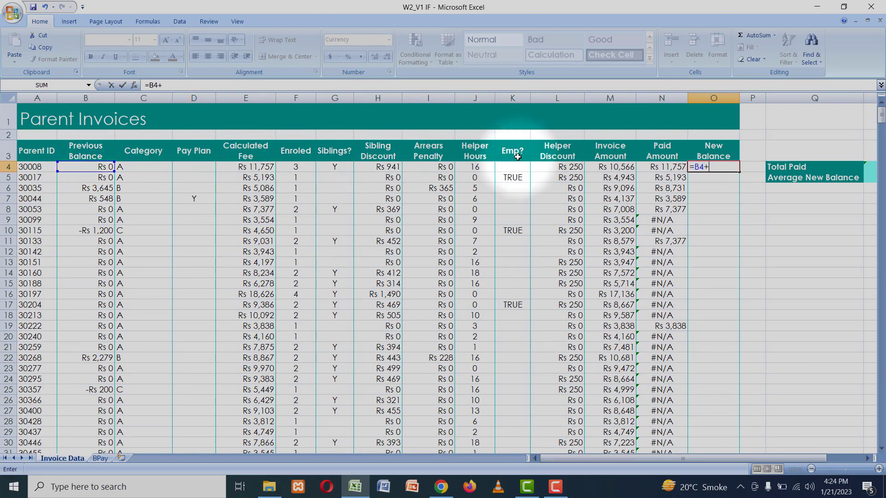
pyautogui.click(613, 167)
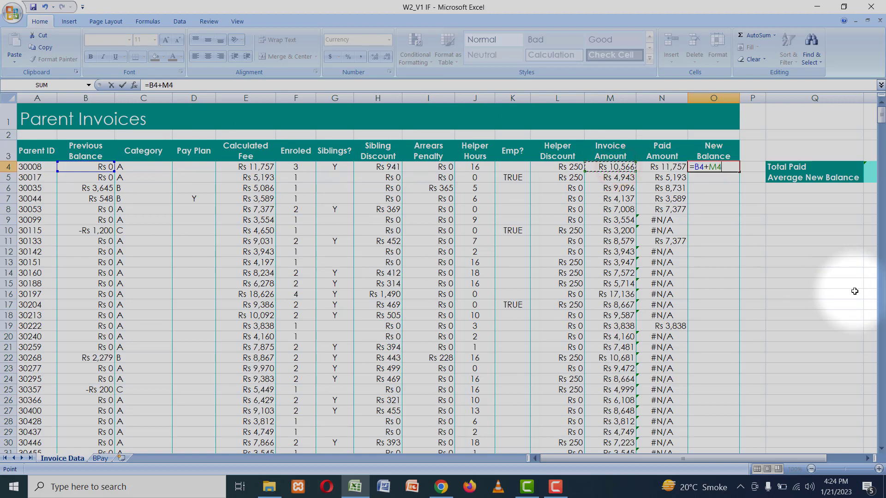
pyautogui.write('+N')
pyautogui.press('BackSpace')
pyautogui.press('BackSpace')
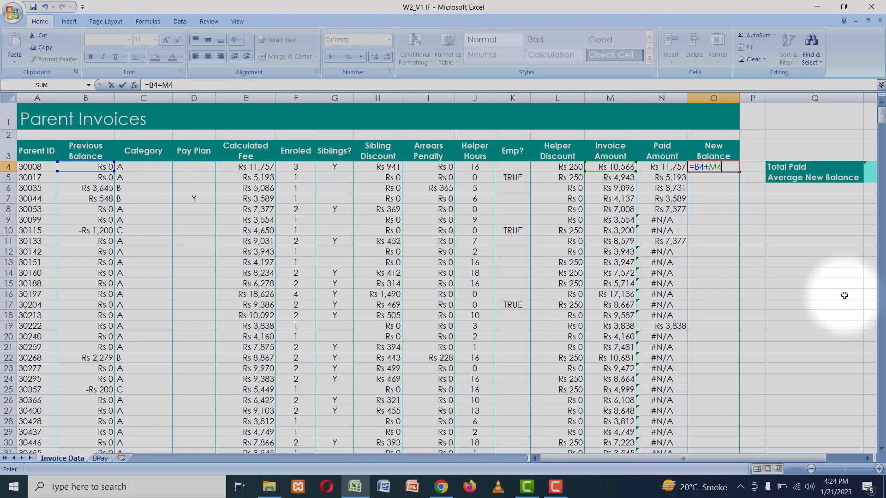
pyautogui.write('-')
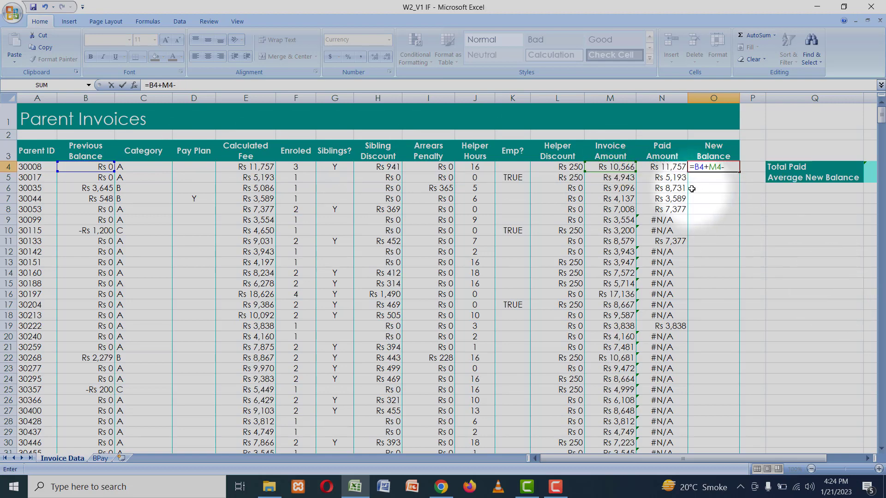
pyautogui.click(666, 167)
pyautogui.hotkey('ctrl', 'Return')
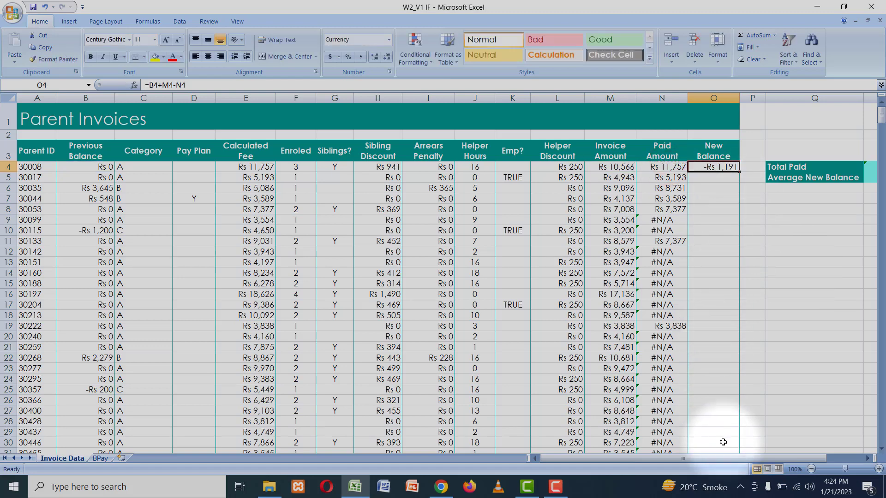
# Fill the O4 formula down the whole New Balance column.
pyautogui.moveTo(727, 460); pyautogui.dragTo(729, 460)
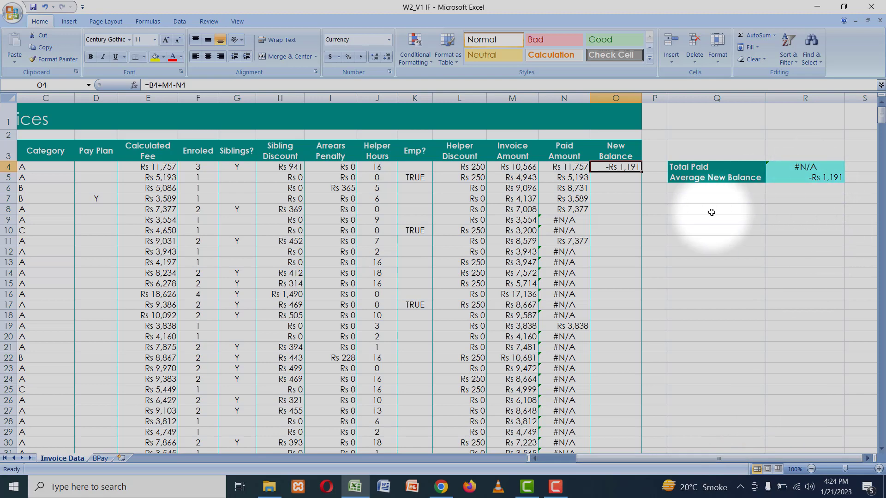
pyautogui.doubleClick(642, 171)
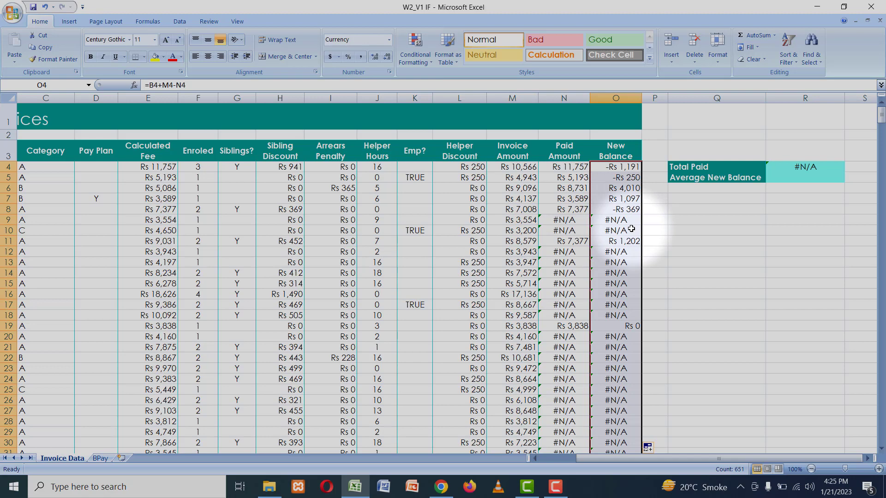
pyautogui.click(634, 230)
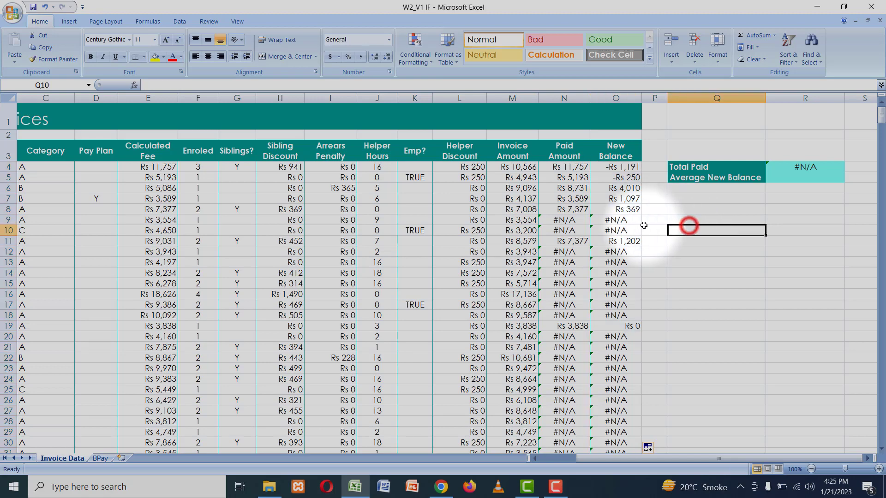
# Inspect the New Balance formula in O9 and the VLOOKUP in N9 that it depends on, leaving both unchanged.
pyautogui.click(621, 222)
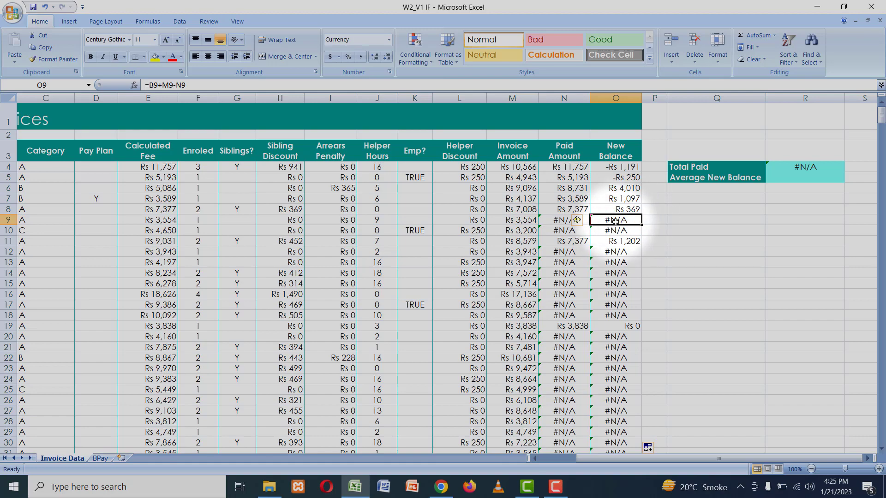
pyautogui.click(559, 220)
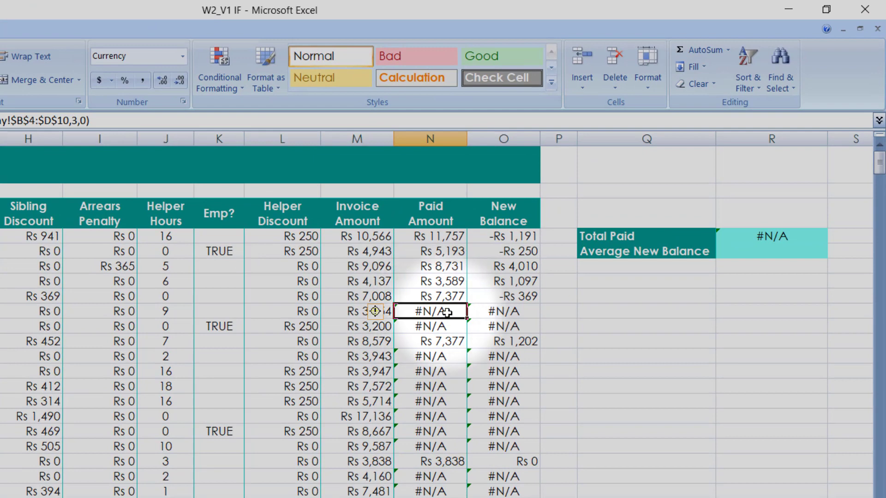
pyautogui.doubleClick(450, 313)
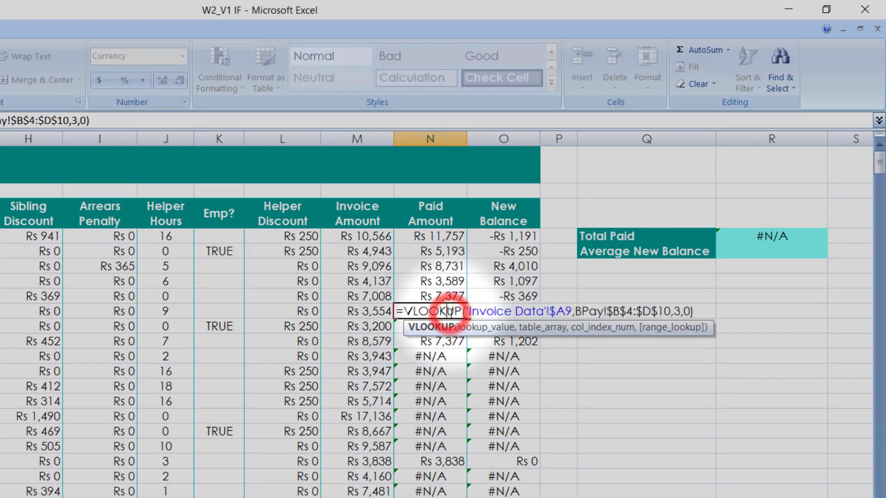
pyautogui.moveTo(405, 313); pyautogui.dragTo(464, 312)
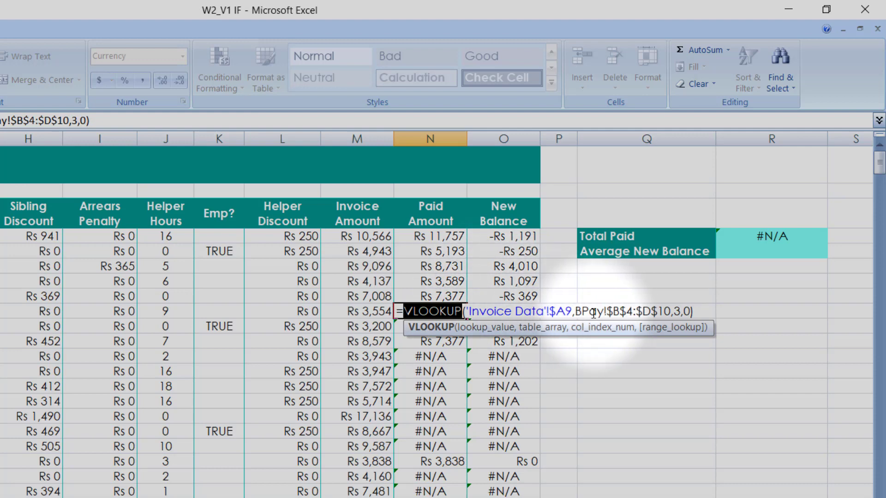
pyautogui.press('Escape')
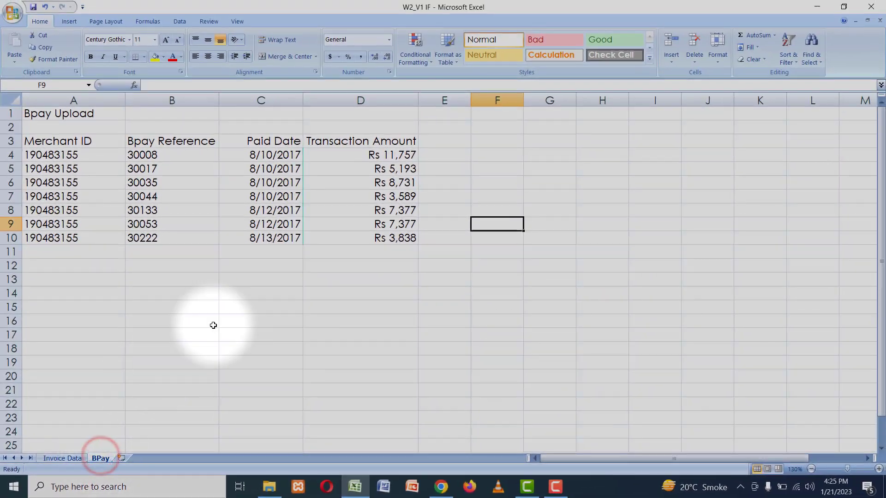
# Review the payments table A3:D10 on the BPay sheet, then go back to cell N9 on the Invoice Data sheet.
pyautogui.click(319, 275)
pyautogui.moveTo(71, 144); pyautogui.dragTo(415, 233)
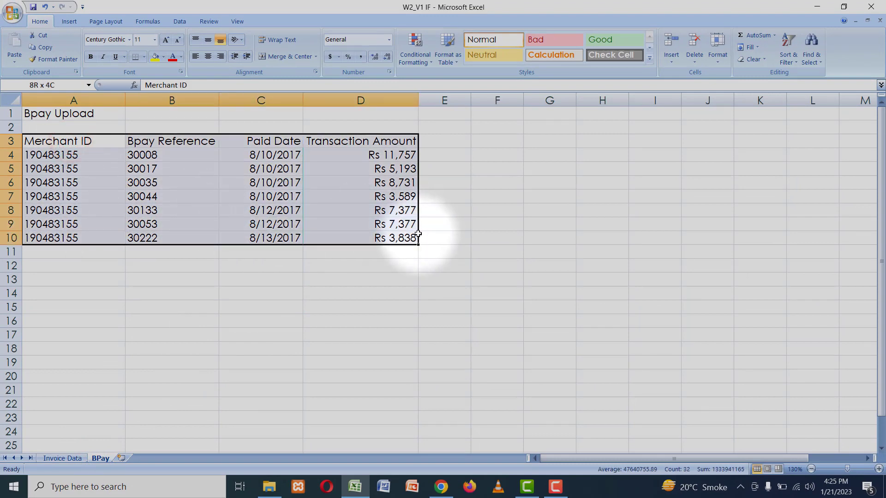
pyautogui.click(439, 242)
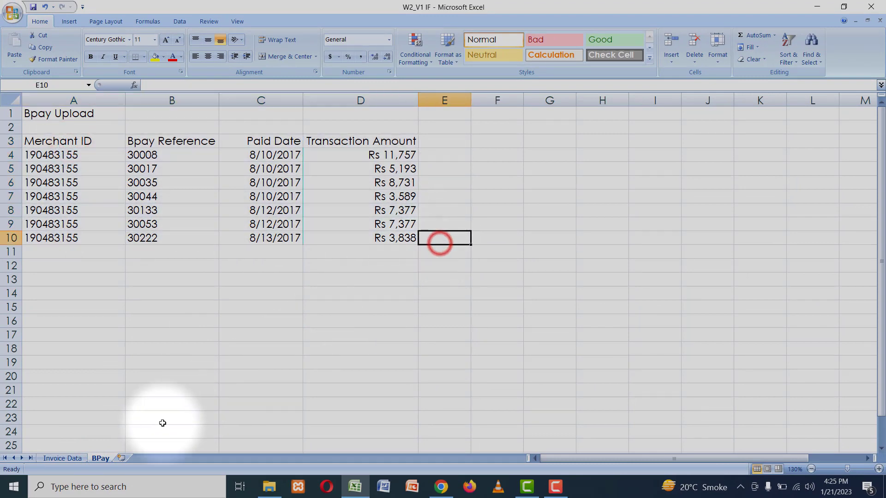
pyautogui.click(62, 458)
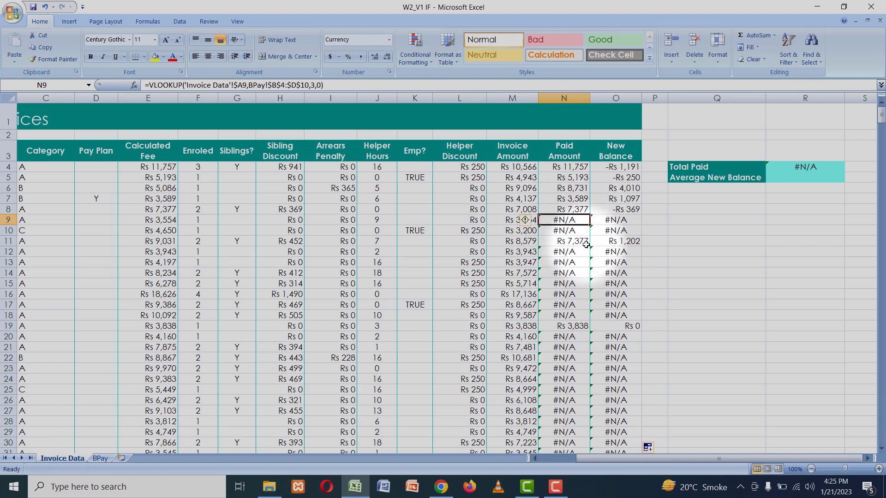
pyautogui.click(618, 232)
pyautogui.click(571, 221)
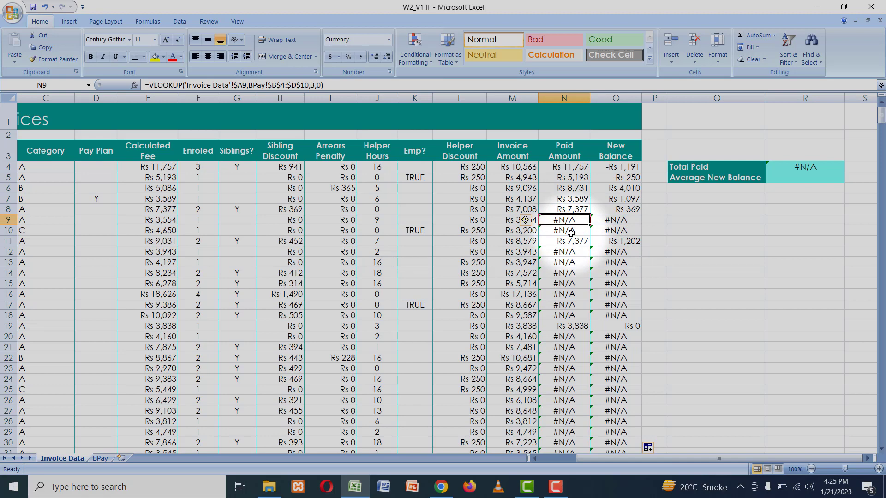
# Insert IFERROR( in front of the VLOOKUP in the first Paid Amount formula, N4.
pyautogui.click(557, 166)
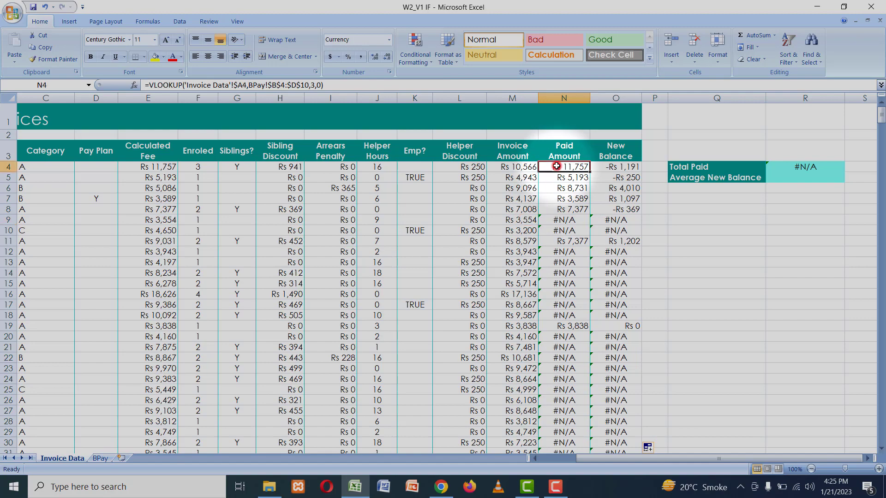
pyautogui.click(149, 85)
pyautogui.write('IFERR')
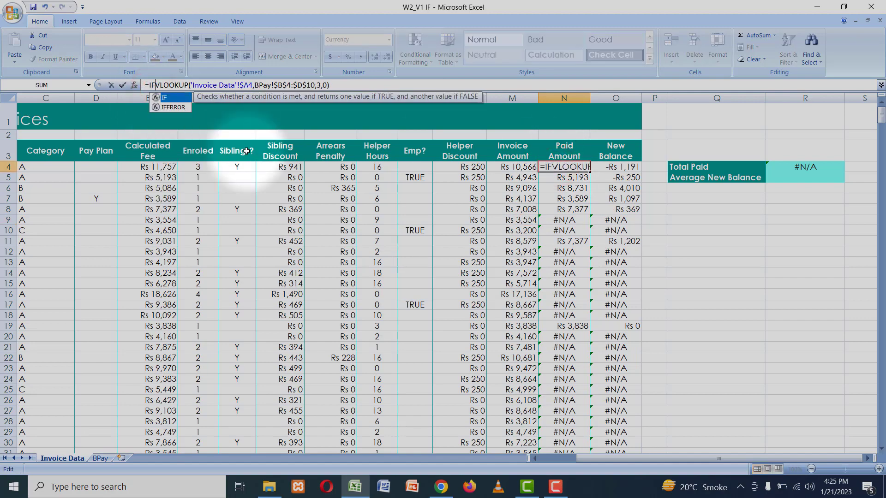
pyautogui.write('OR')
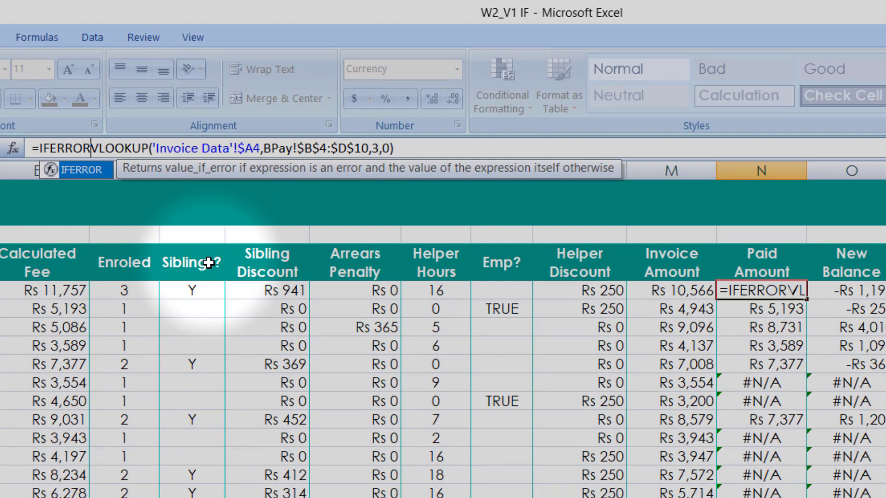
pyautogui.write('(')
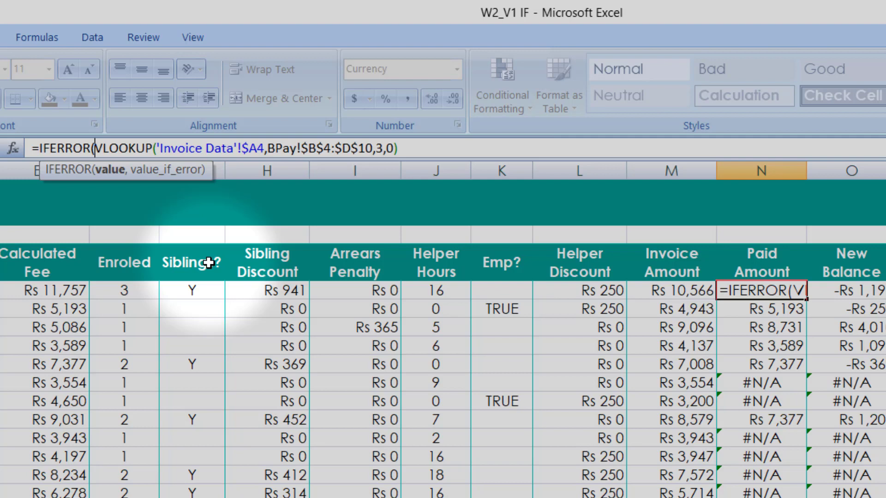
# Try IFNA as the function name in place of IFERROR in the N4 formula.
pyautogui.press('Left')
pyautogui.hotkey('shift', 'Left')
pyautogui.hotkey('shift', 'Left')
pyautogui.hotkey('shift', 'Left')
pyautogui.hotkey('shift', 'Left')
pyautogui.hotkey('shift', 'Left')
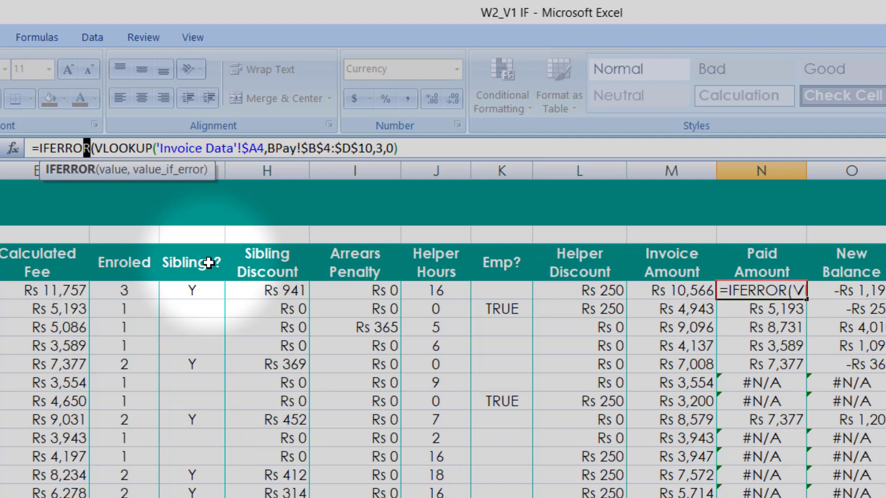
pyautogui.write('NA')
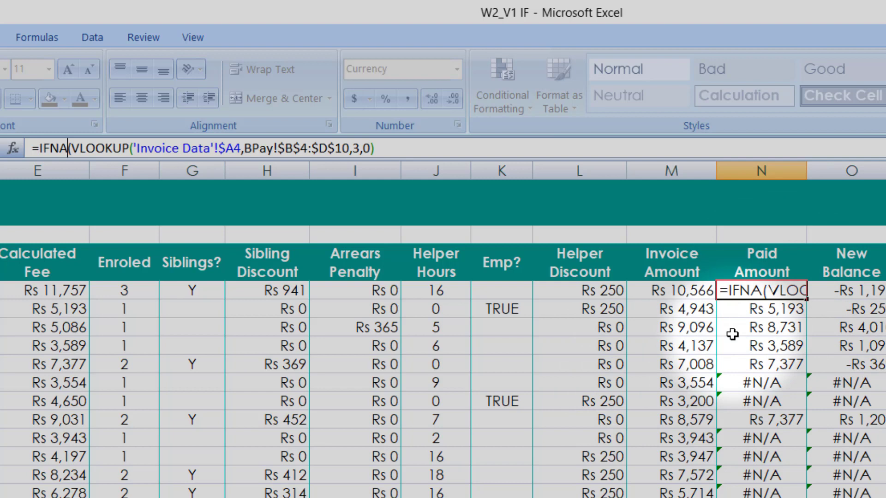
# Restore IFERROR as the outer function name in the N4 formula in place of IFNA.
pyautogui.press('BackSpace')
pyautogui.press('BackSpace')
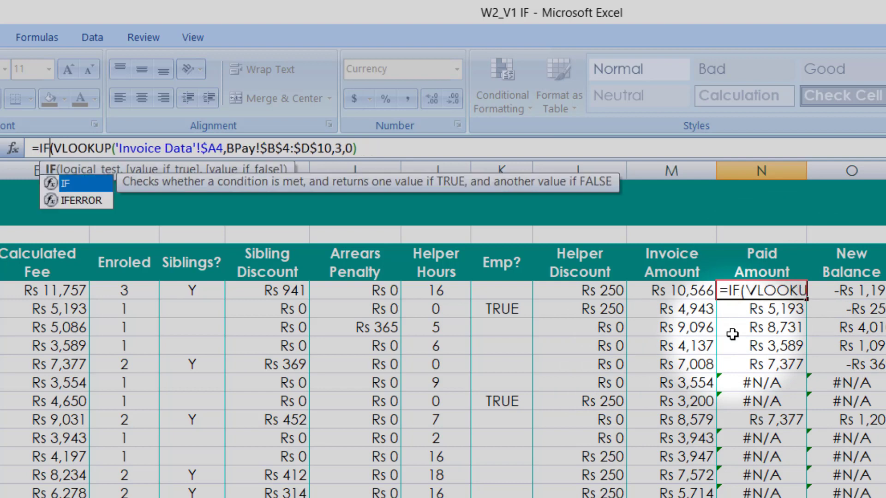
pyautogui.write('ERR')
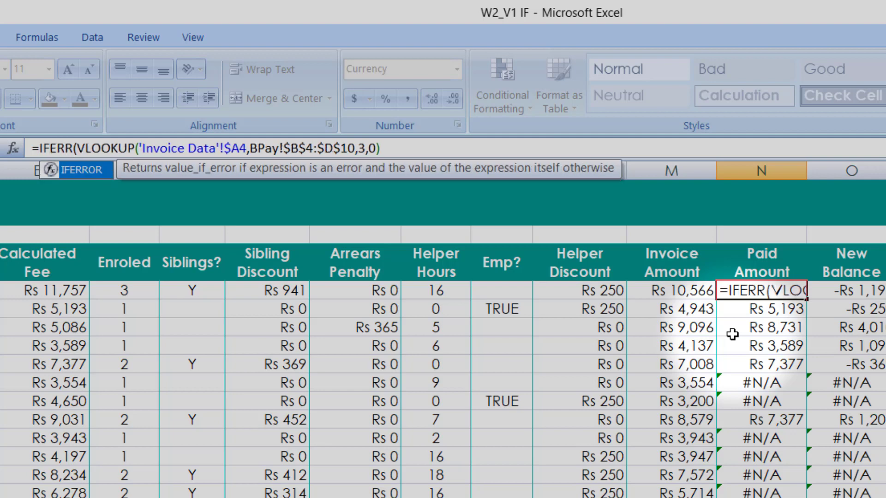
pyautogui.click(76, 148)
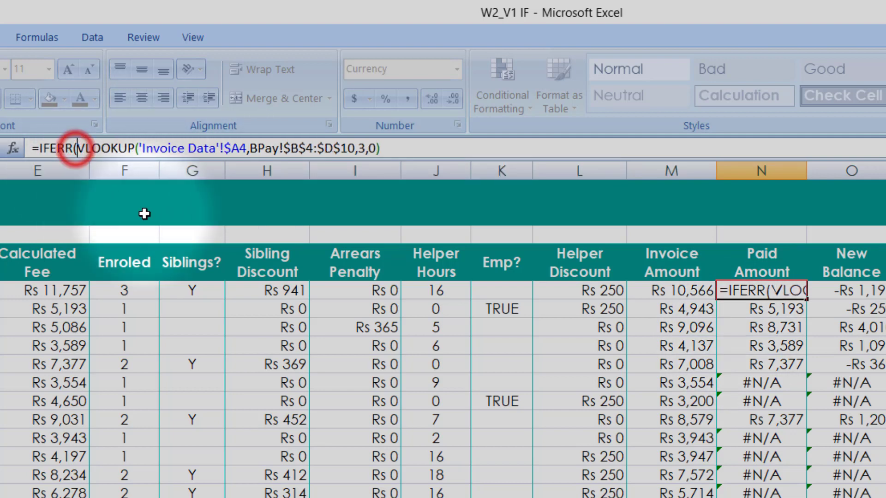
pyautogui.press('Left')
pyautogui.write('OR')
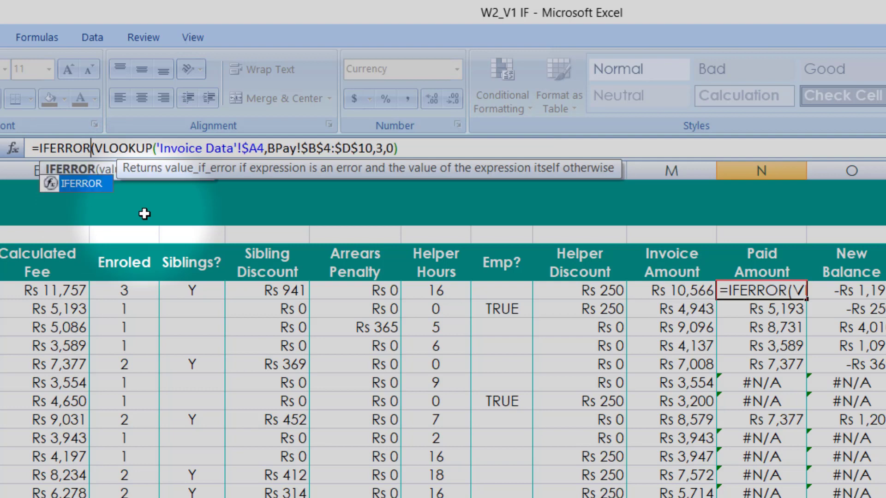
pyautogui.write('0')
pyautogui.press('BackSpace')
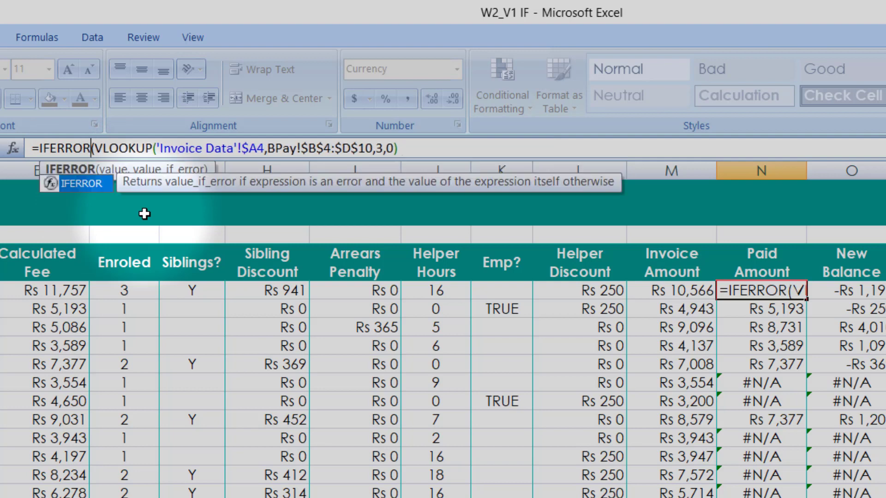
# Complete the N4 IFERROR formula with 0 as the value_if_error argument and fill it down the whole Paid Amount column.
pyautogui.press('End')
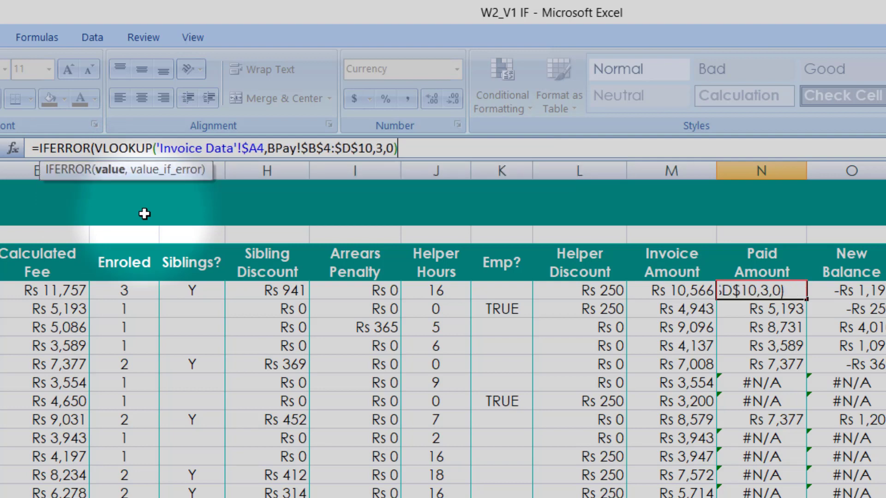
pyautogui.write(',')
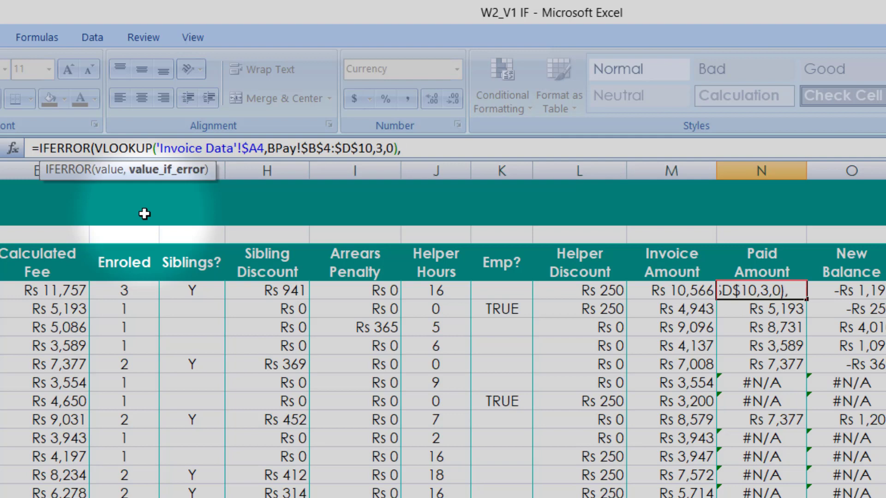
pyautogui.write('0')
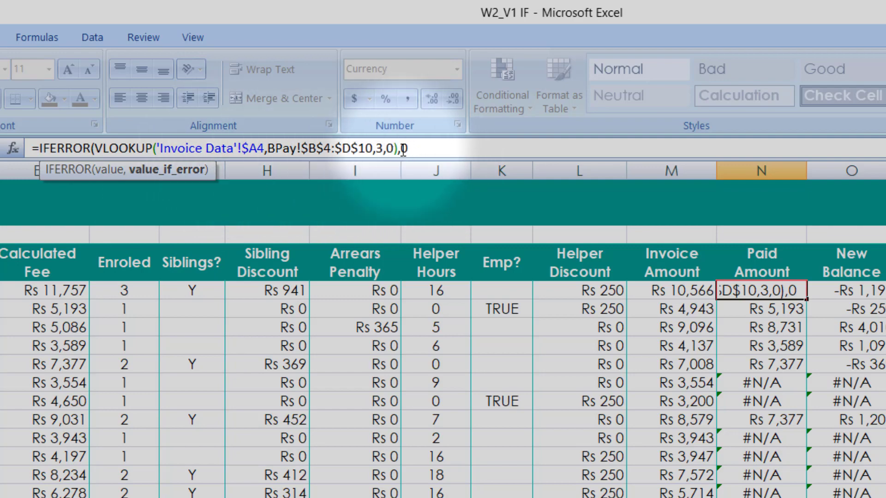
pyautogui.write(')')
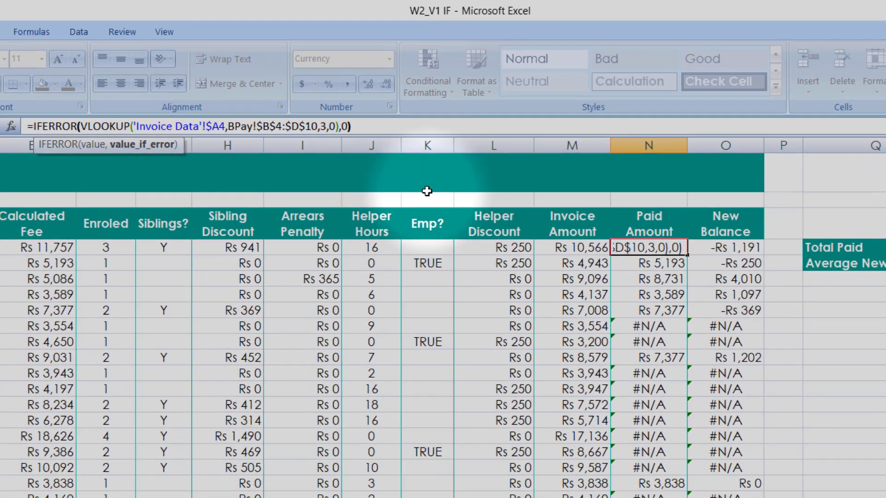
pyautogui.press('Return')
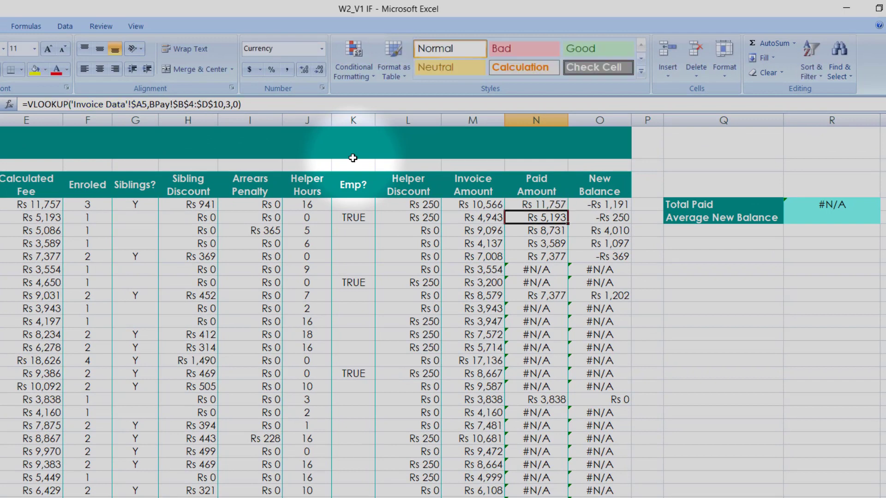
pyautogui.click(538, 205)
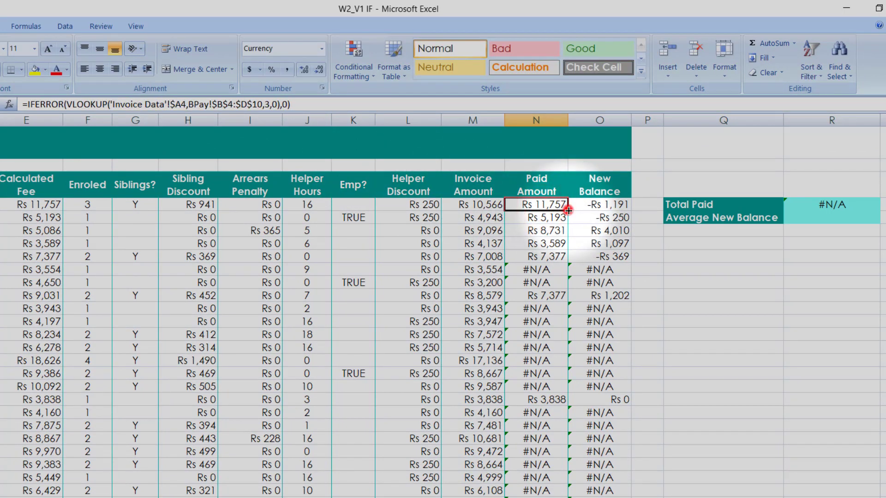
pyautogui.doubleClick(569, 210)
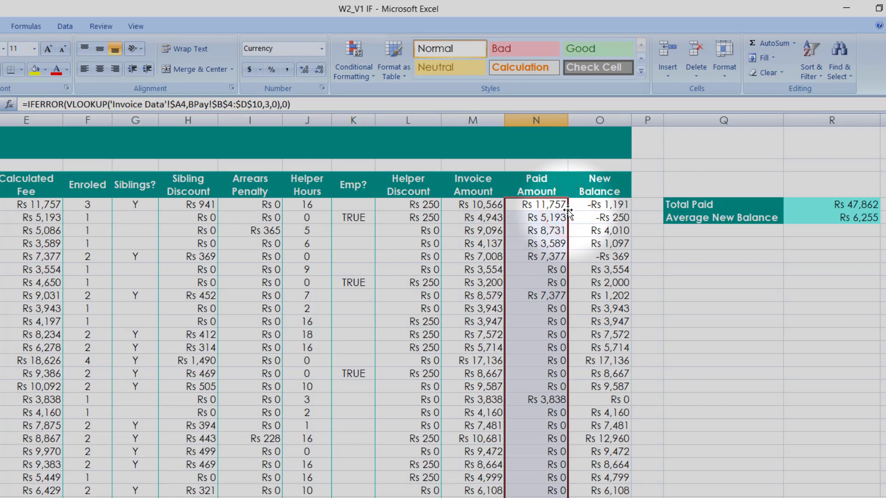
# Check the filled IFERROR formulas in the Paid Amount column between rows 8 and 19.
pyautogui.click(555, 269)
pyautogui.press('Down')
pyautogui.press('Up')
pyautogui.press('Up')
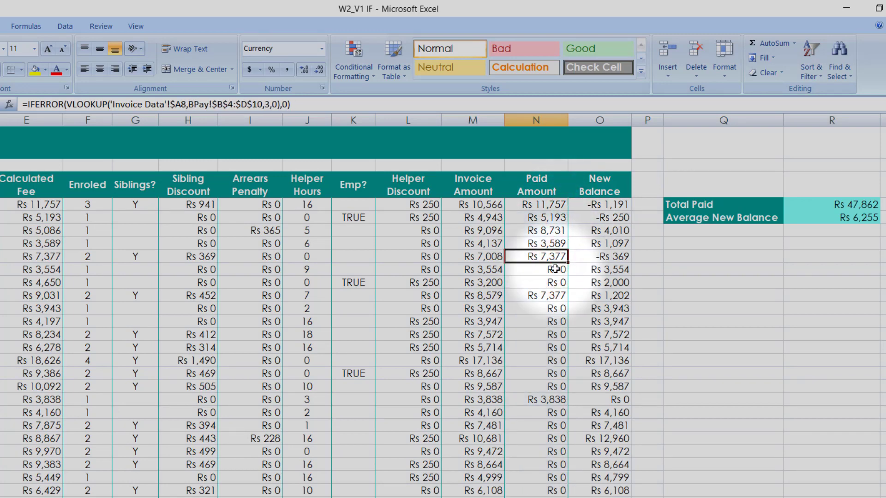
pyautogui.press('Down')
pyautogui.press('Down')
pyautogui.press('Down')
pyautogui.press('Down')
pyautogui.press('Down')
pyautogui.press('Down')
pyautogui.press('Down')
pyautogui.press('Down')
pyautogui.press('Down')
pyautogui.press('Down')
pyautogui.press('Down')
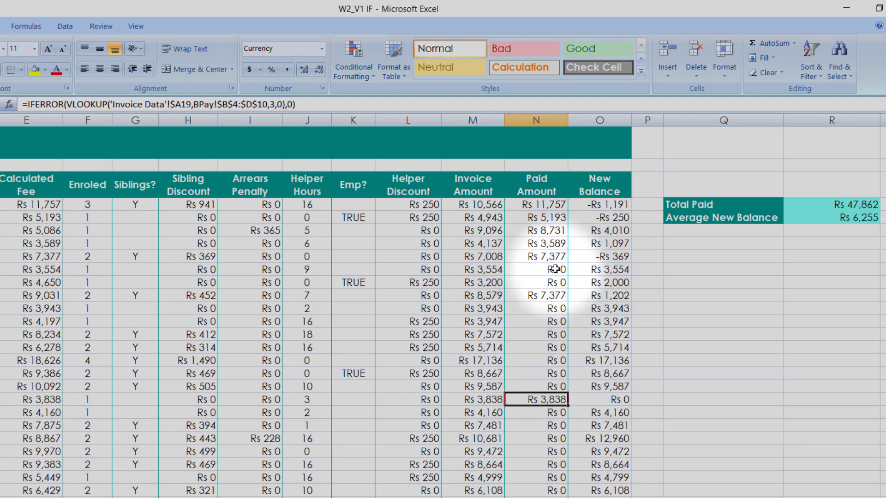
pyautogui.press('Up')
pyautogui.press('Up')
pyautogui.press('Up')
# Check the New Balance cells up to O7 and the Average New Balance and Total Paid formulas in R5 and R4.
pyautogui.press('Right')
pyautogui.press('Up')
pyautogui.press('Up')
pyautogui.press('Up')
pyautogui.press('Up')
pyautogui.press('Up')
pyautogui.press('Up')
pyautogui.press('Up')
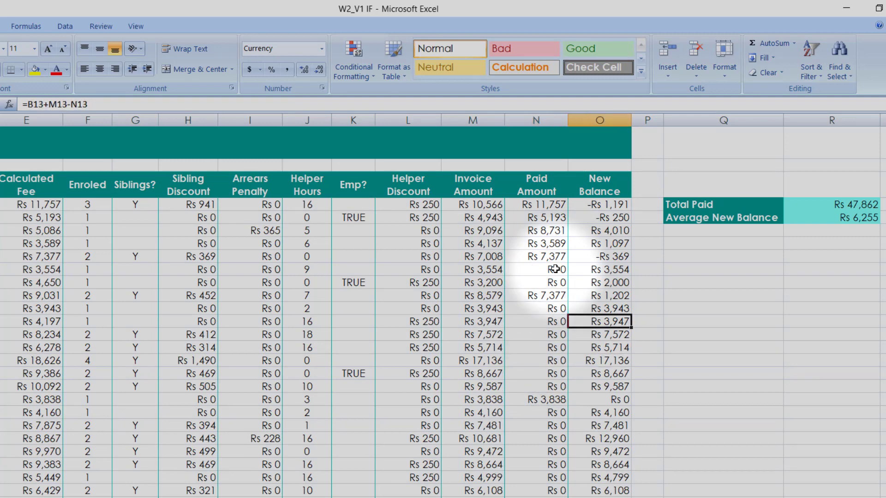
pyautogui.press('Up')
pyautogui.press('Up')
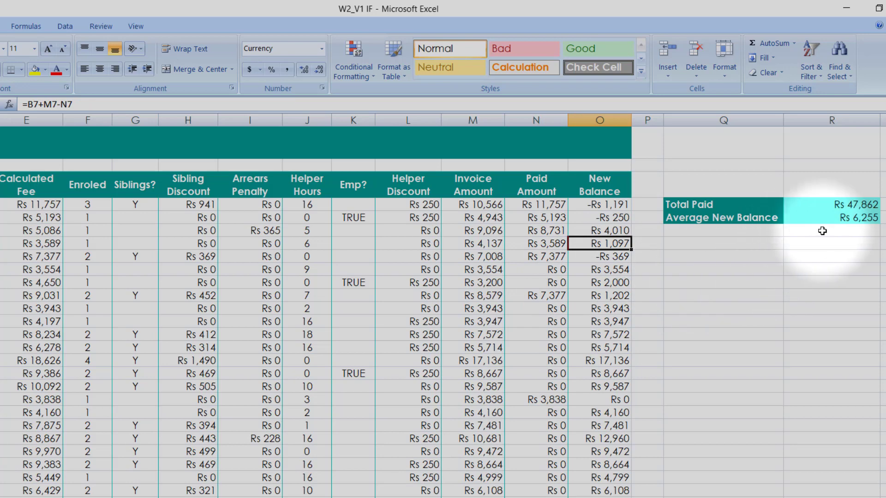
pyautogui.click(865, 218)
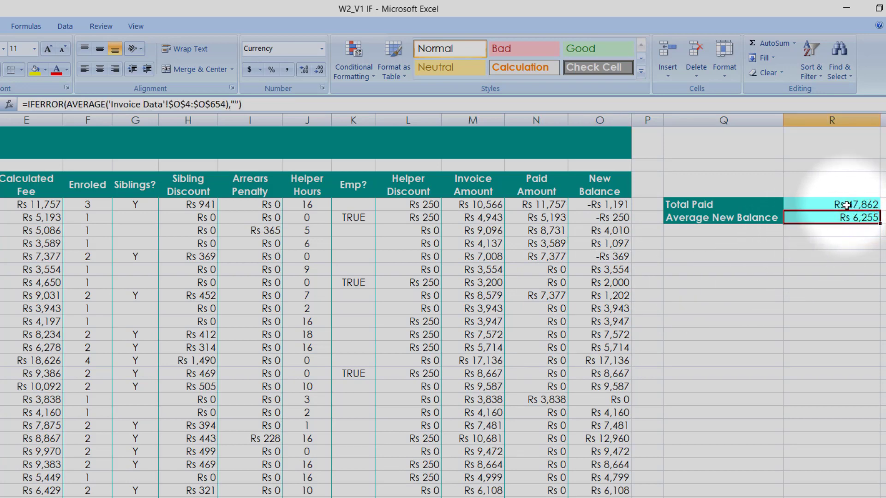
pyautogui.click(846, 204)
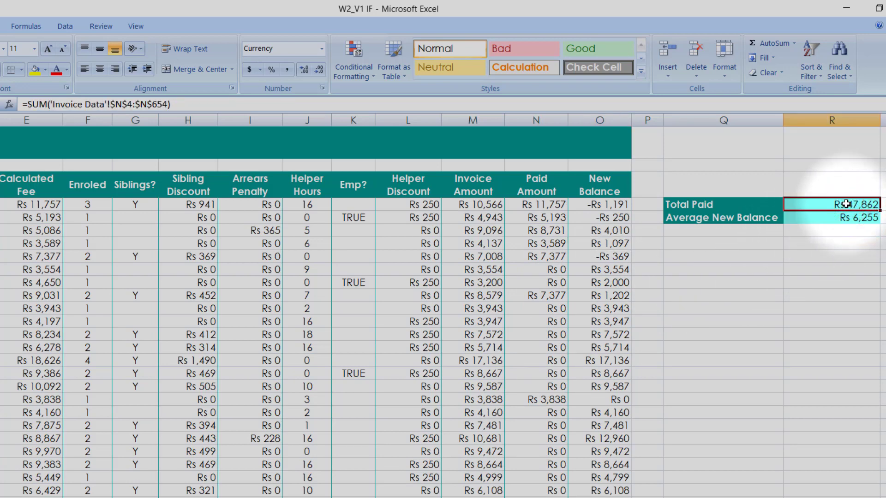